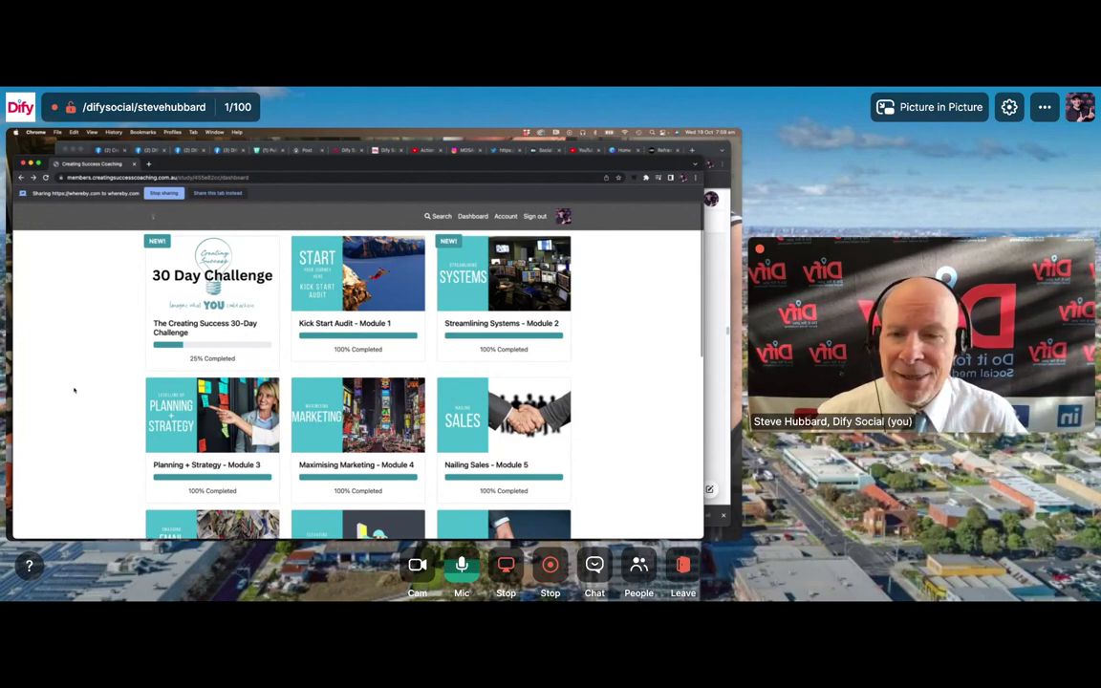
# Open the 30 Day Challenge course card to show its lessons and 25% progress
pyautogui.click(212, 275)
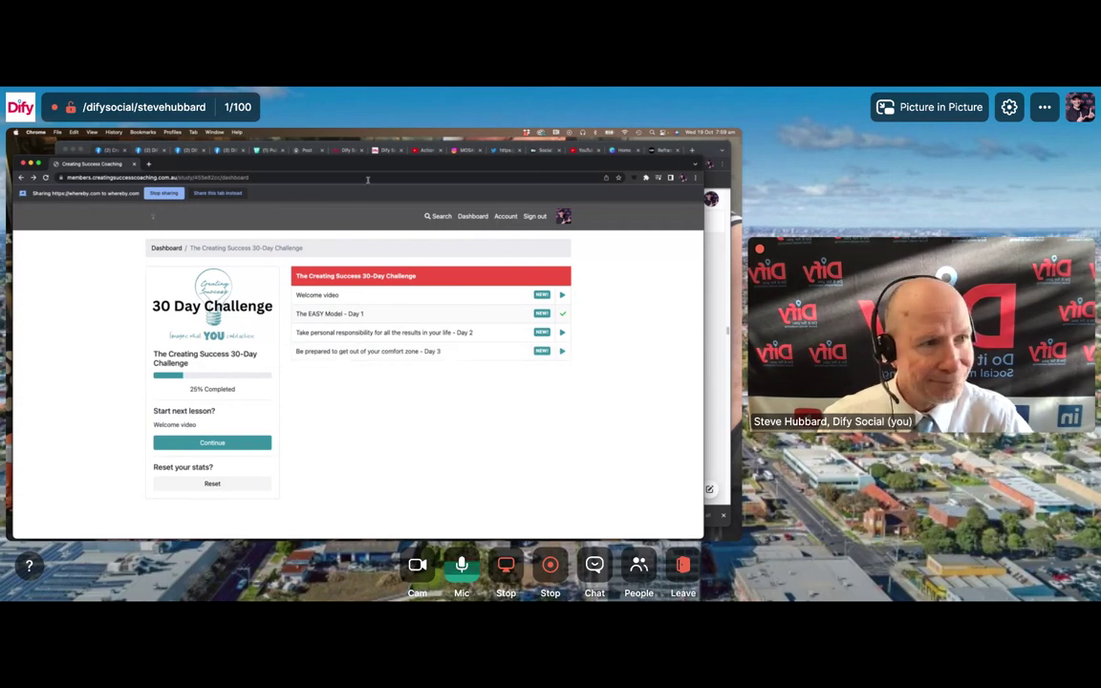
# Switch to the Creating Success Inner Circle Facebook group tab and view its feed
pyautogui.click(110, 150)
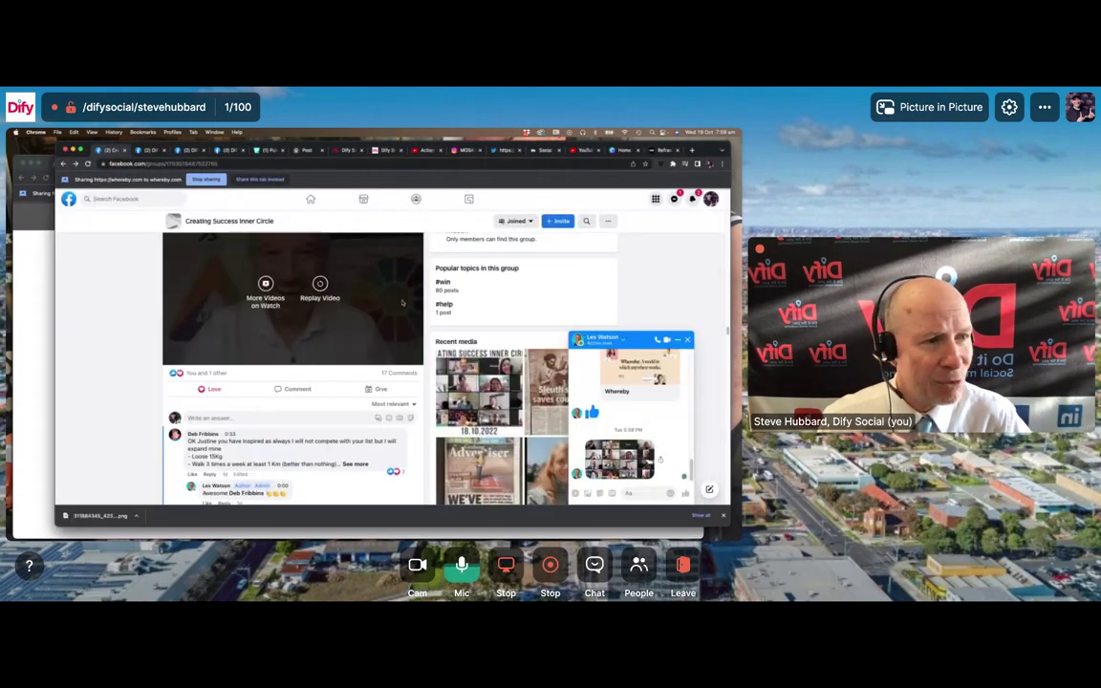
pyautogui.scroll(-3, 133, 285)
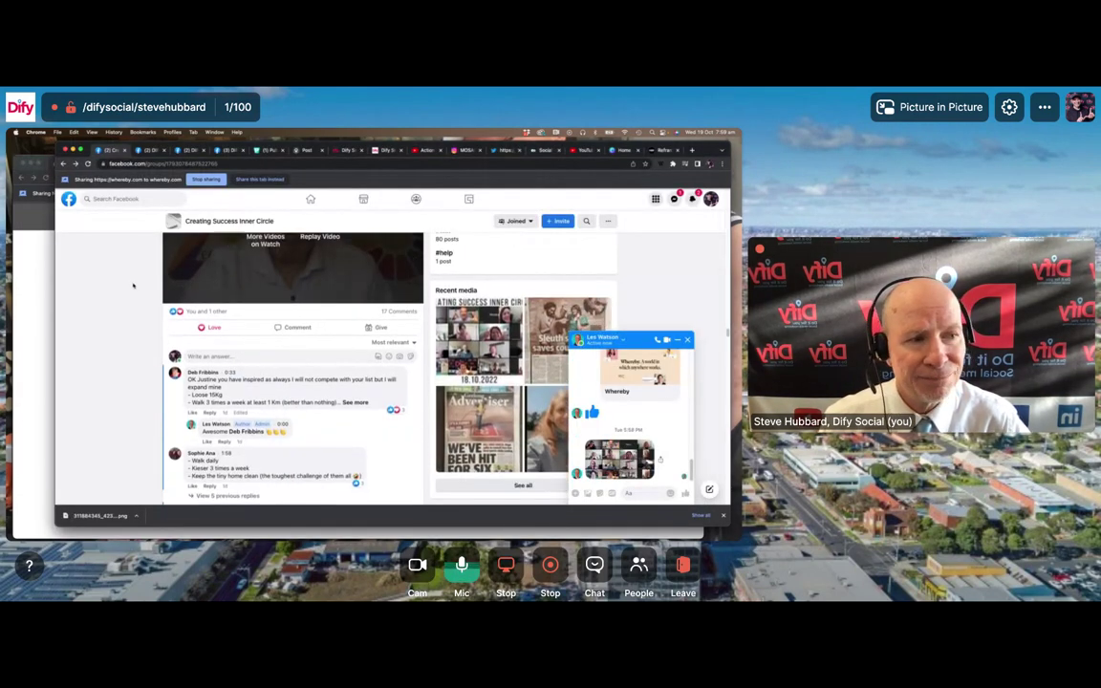
pyautogui.scroll(-2, 133, 286)
pyautogui.scroll(-5, 133, 285)
pyautogui.scroll(-3, 133, 286)
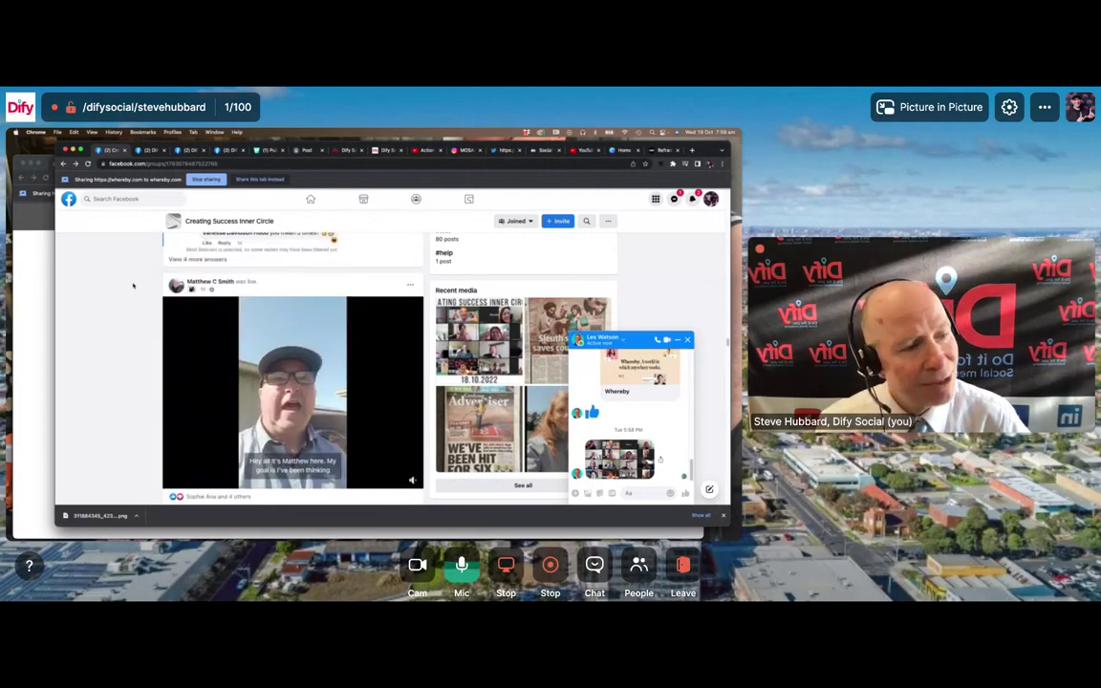
pyautogui.scroll(-1, 133, 286)
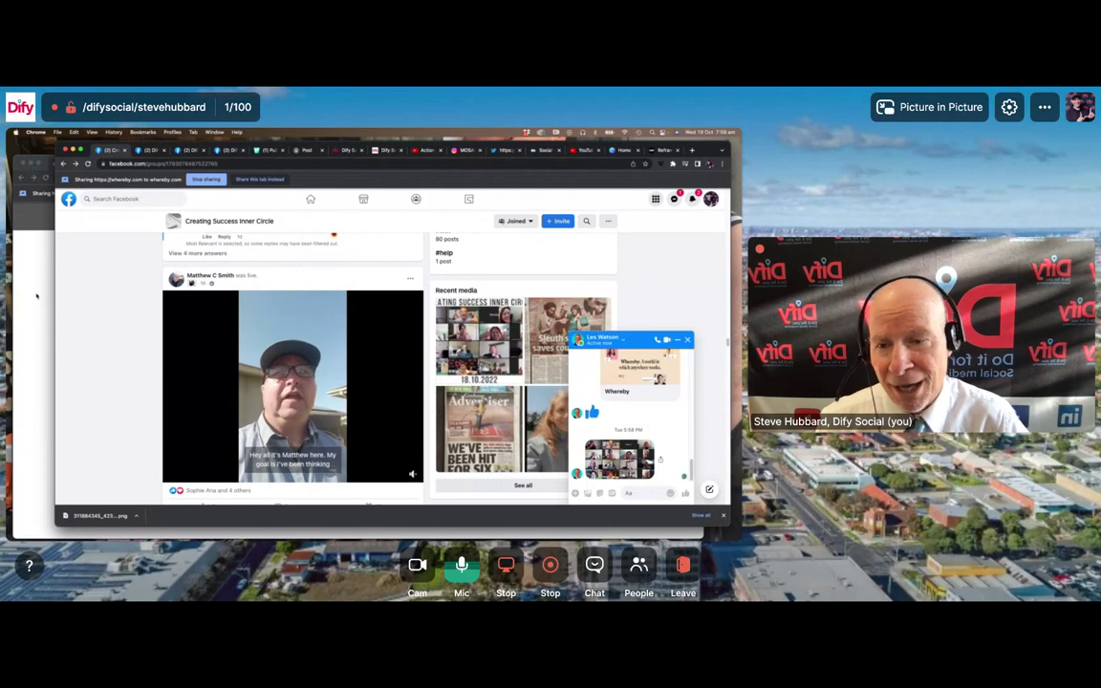
# Return to the Creating Success window and go back to the Dashboard via the breadcrumb
pyautogui.press('super+grave')
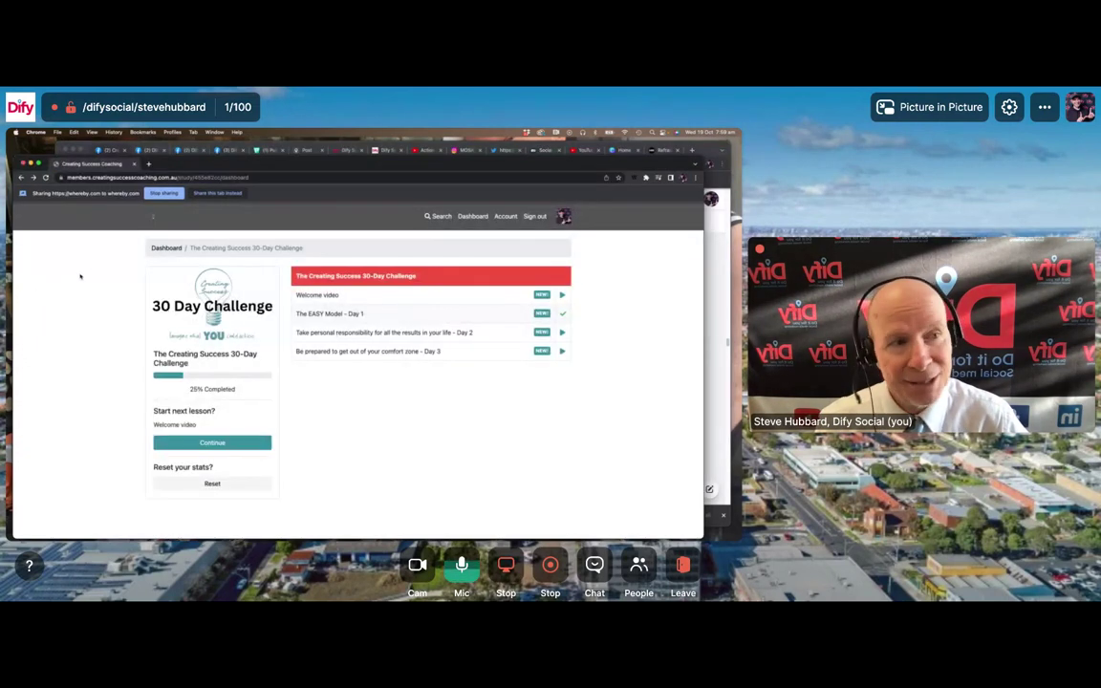
pyautogui.click(212, 442)
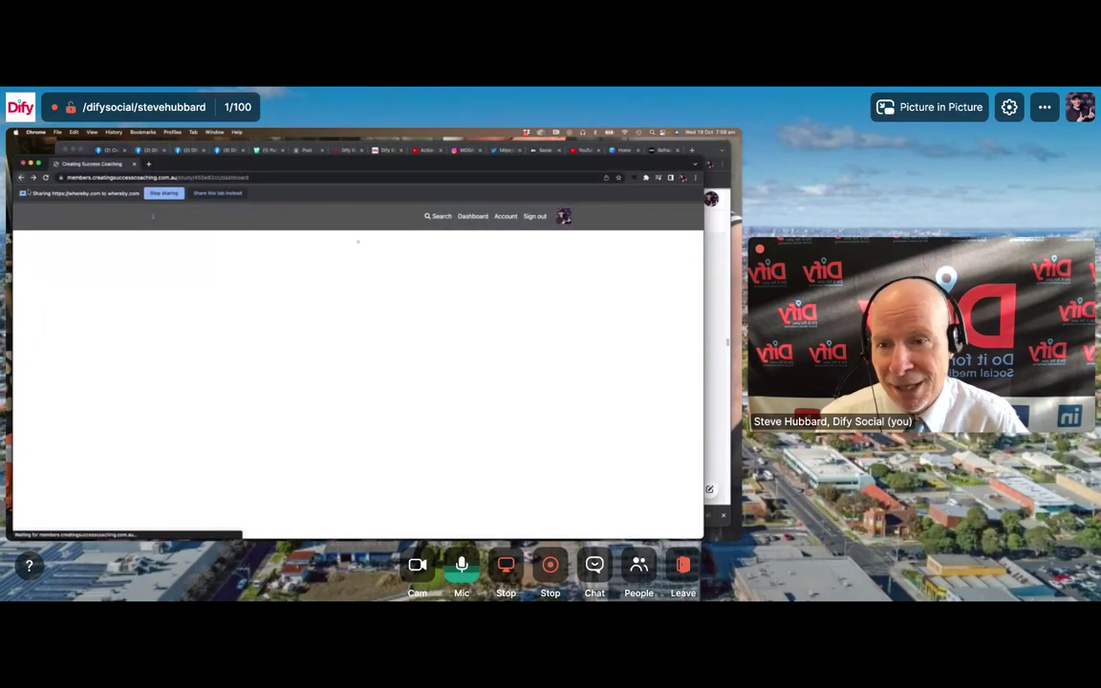